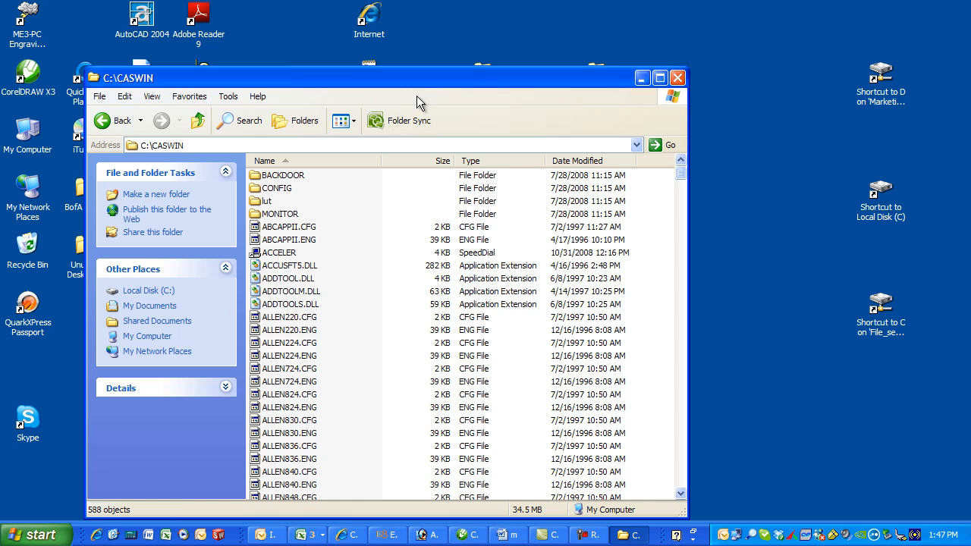
Look through the C:\CASWIN folder for the CONCEPT2 configuration and engine files
scroll(384, 262, "down", 4)
left_click(384, 258)
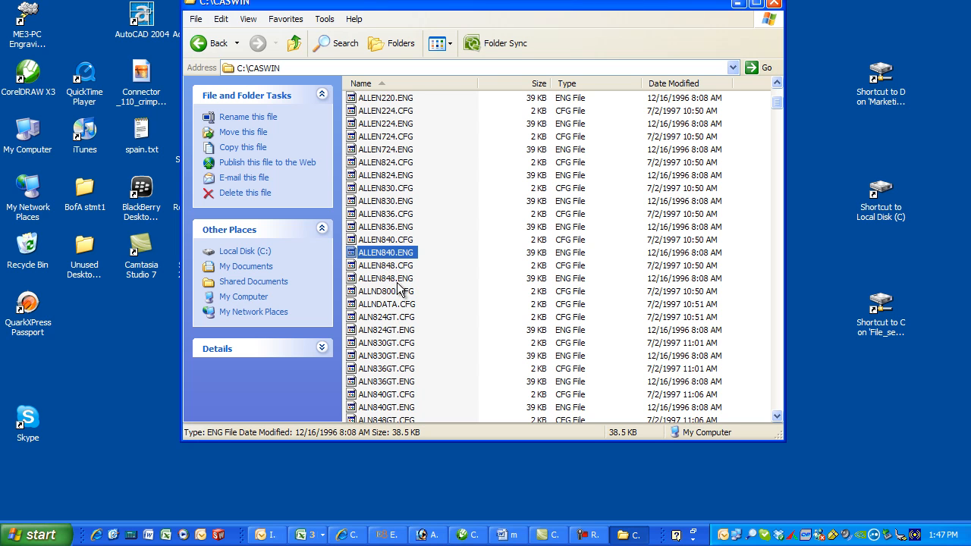
key("c")
scroll(467, 338, "down", 8)
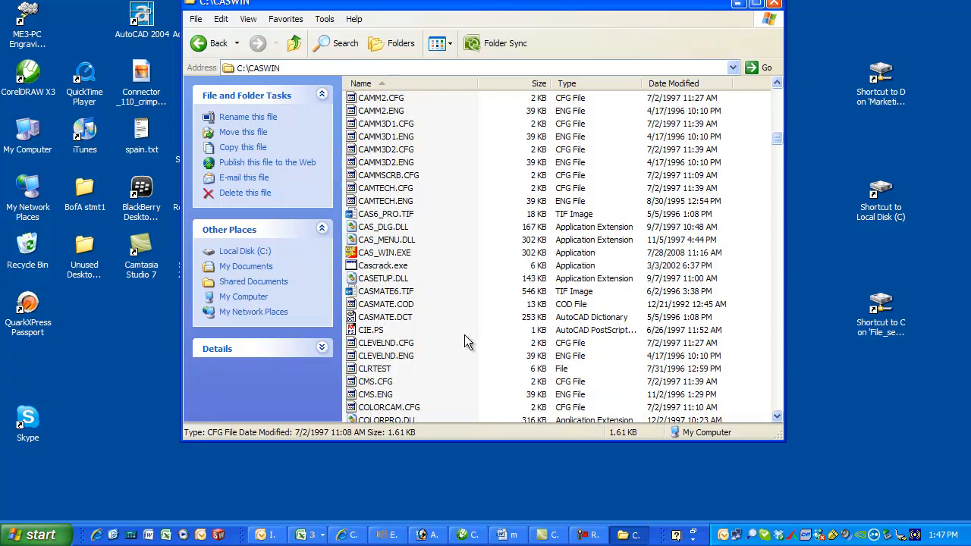
scroll(460, 317, "down", 4)
scroll(458, 317, "down", 3)
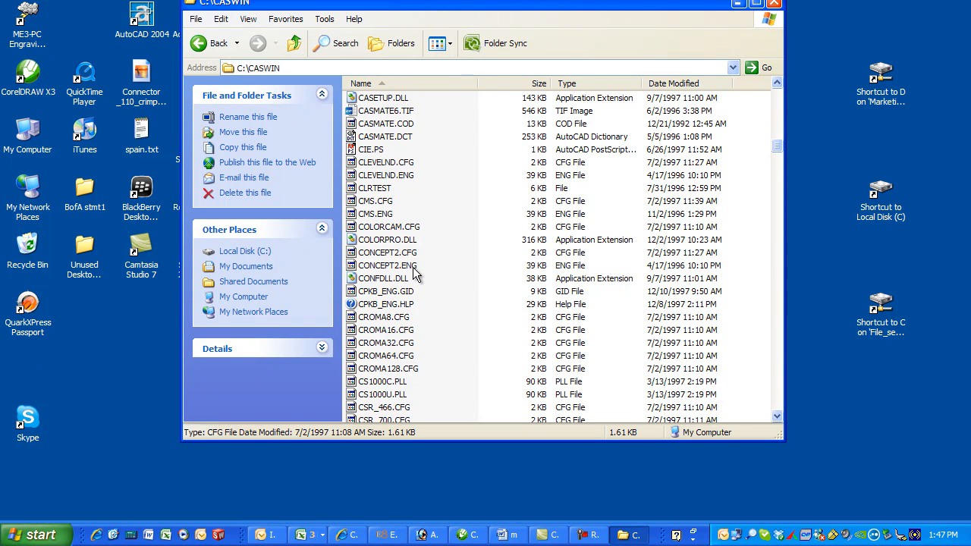
Look for the Q1E2000 configuration and engine files in C:\CASWIN and close the folder
left_click(381, 267)
key("q")
scroll(449, 300, "down", 3)
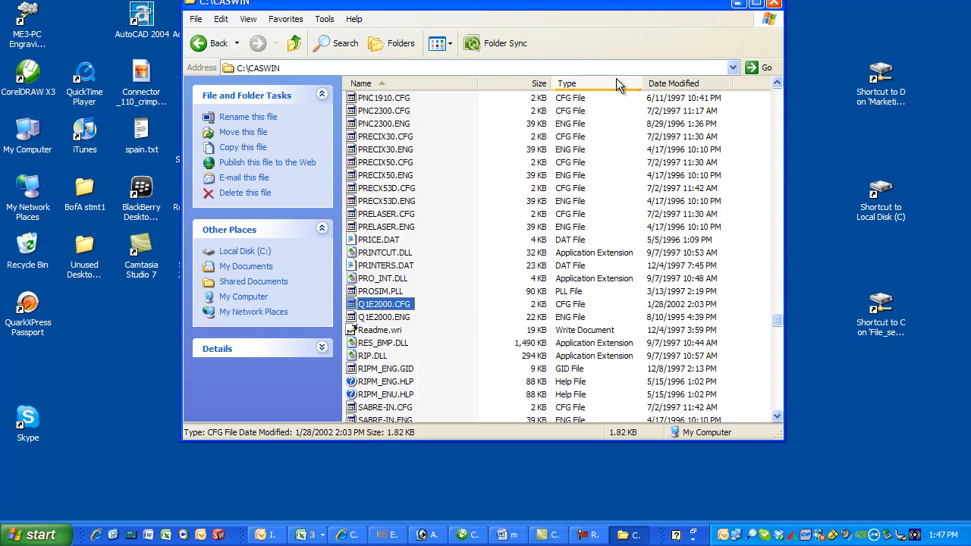
left_click(768, 6)
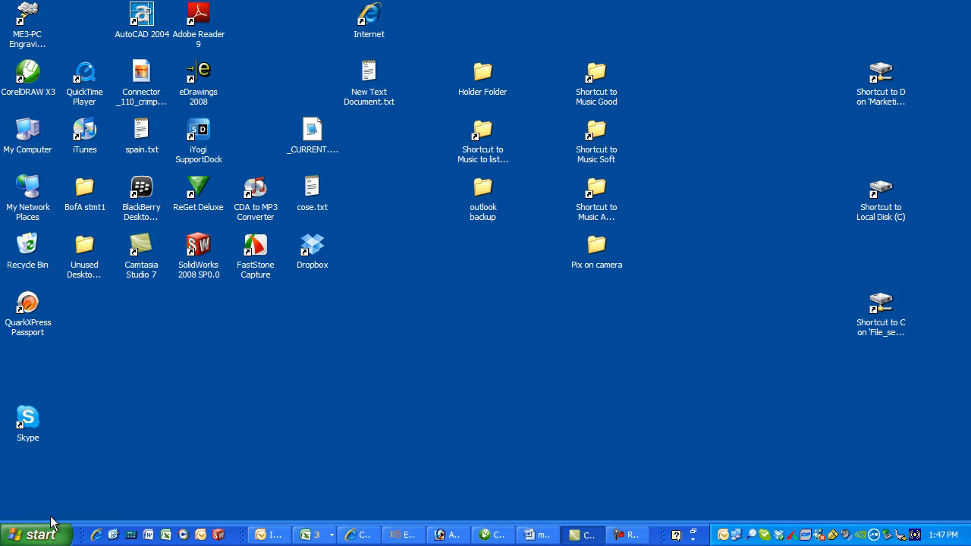
Launch CASmate-Pro 6.52 and open its plotter Setup
left_click(37, 535)
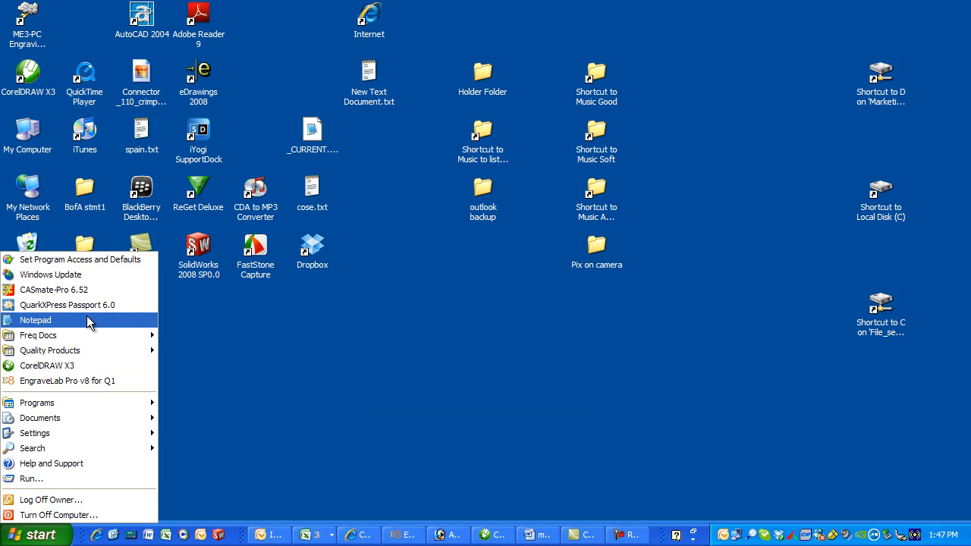
left_click(60, 289)
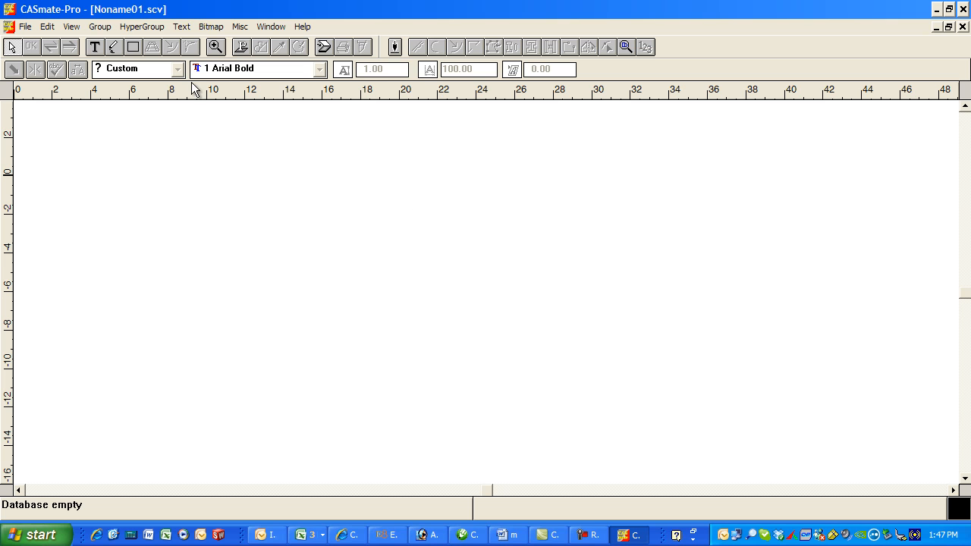
left_click(240, 27)
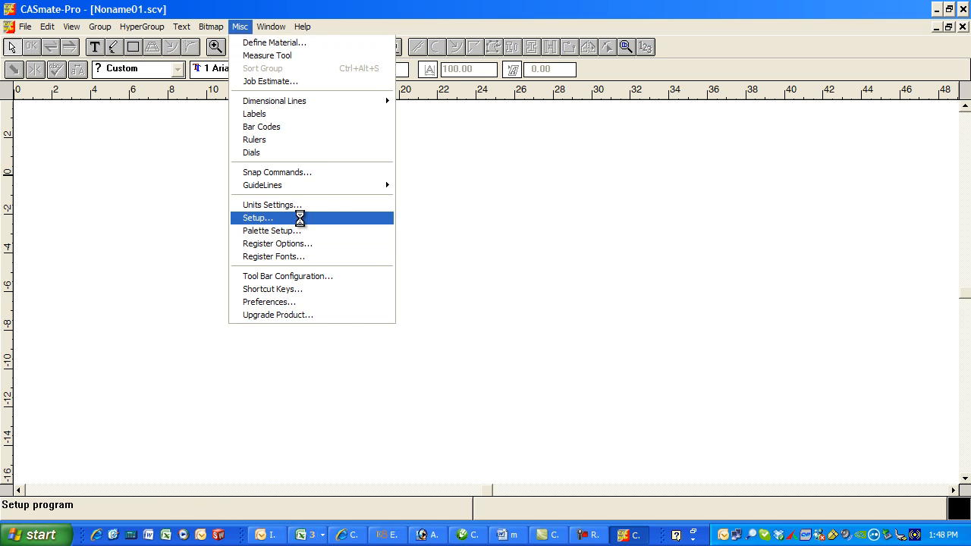
left_click(296, 218)
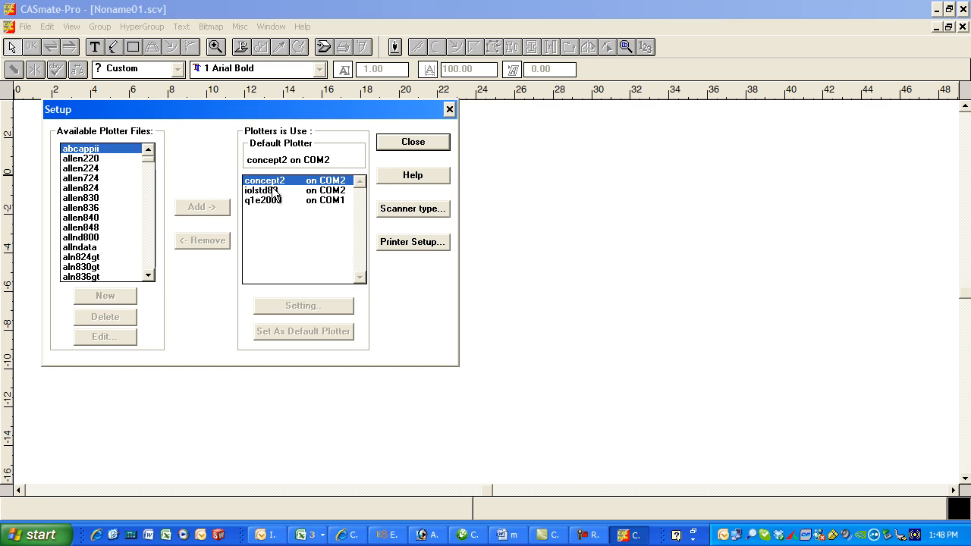
Find concept2 among the available plotter files and set concept2 on COM2 as the default plotter
left_click(71, 218)
scroll(145, 277, "down", 10)
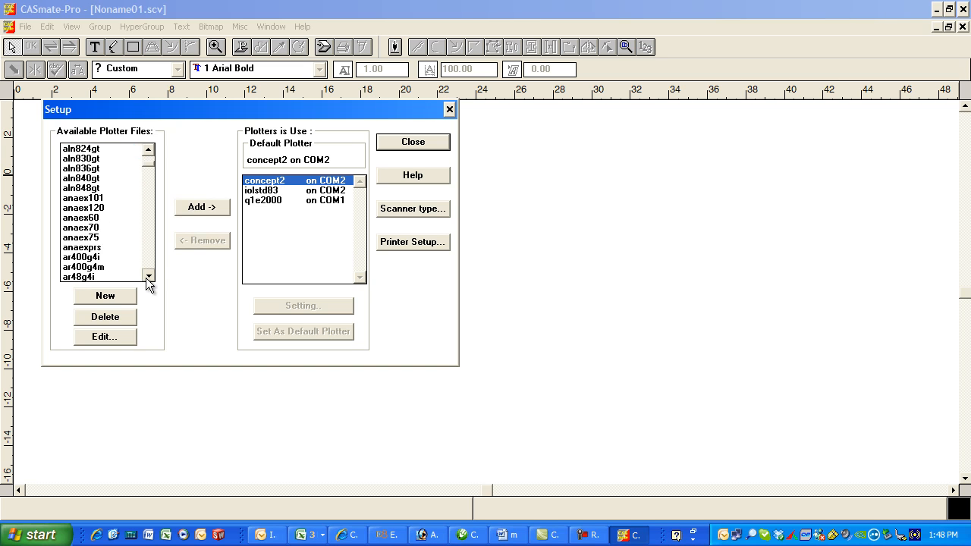
scroll(146, 248, "down", 8)
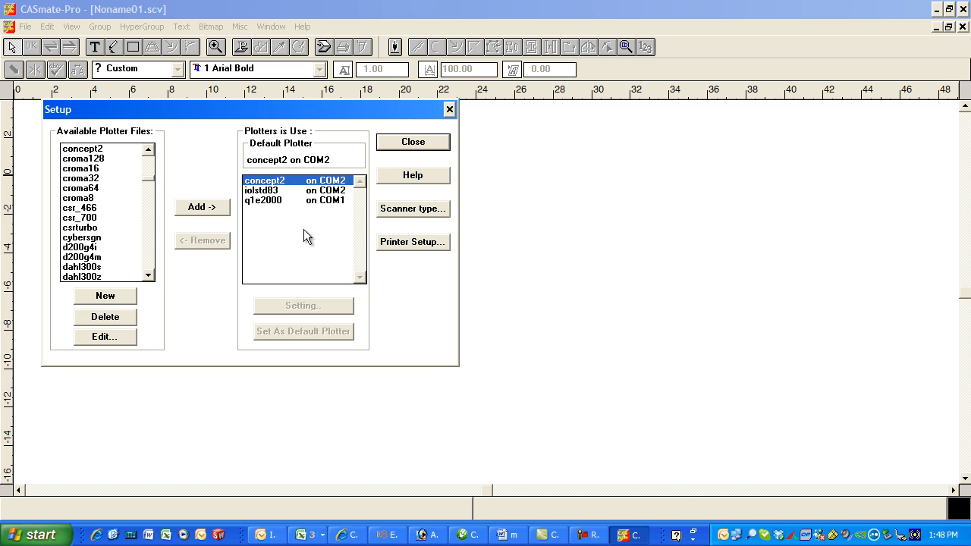
left_click(291, 185)
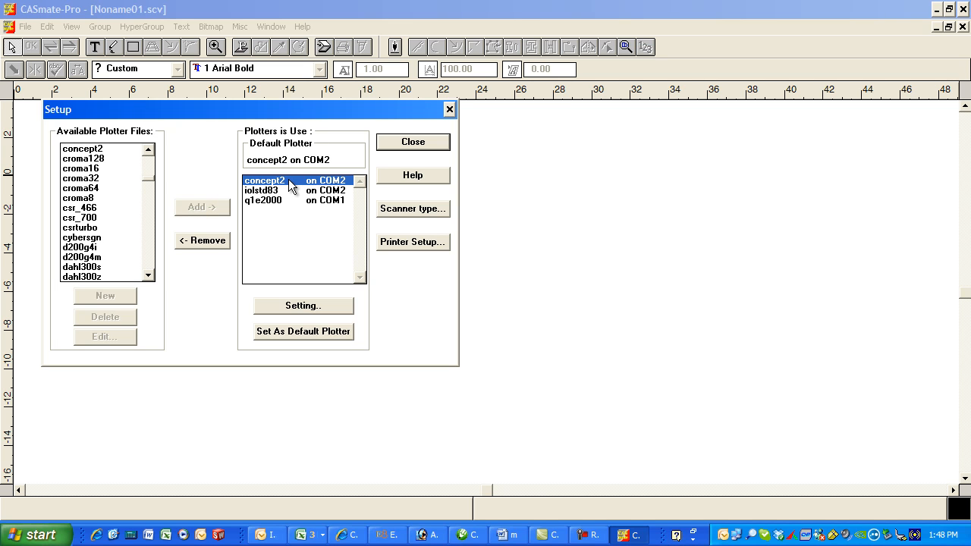
left_click(315, 332)
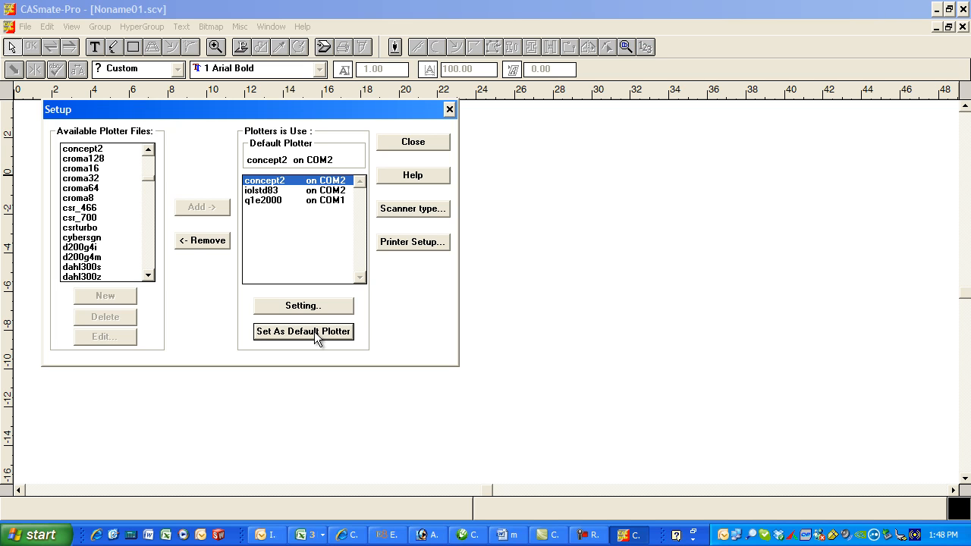
Review the description, language, communication and axis settings of the q1e2000 plotter
left_click(269, 201)
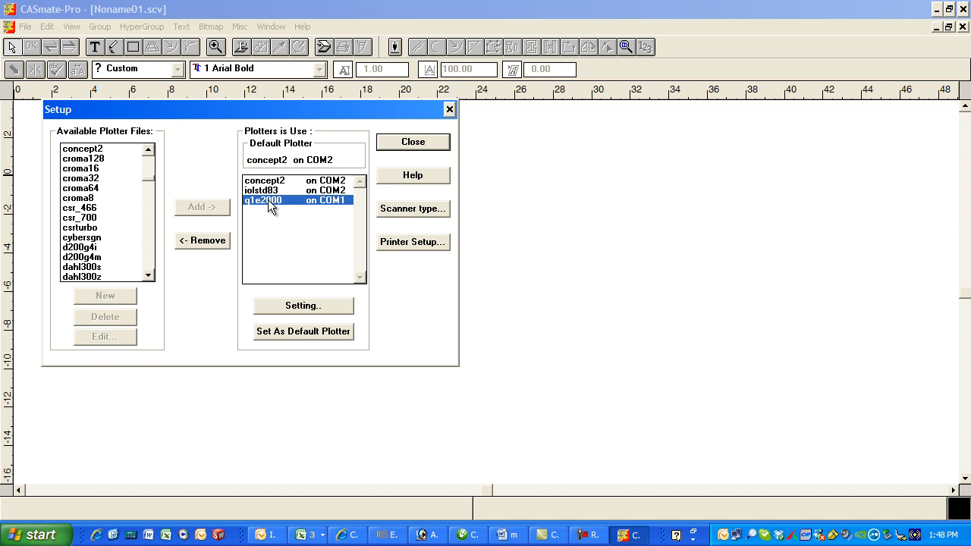
left_click(302, 304)
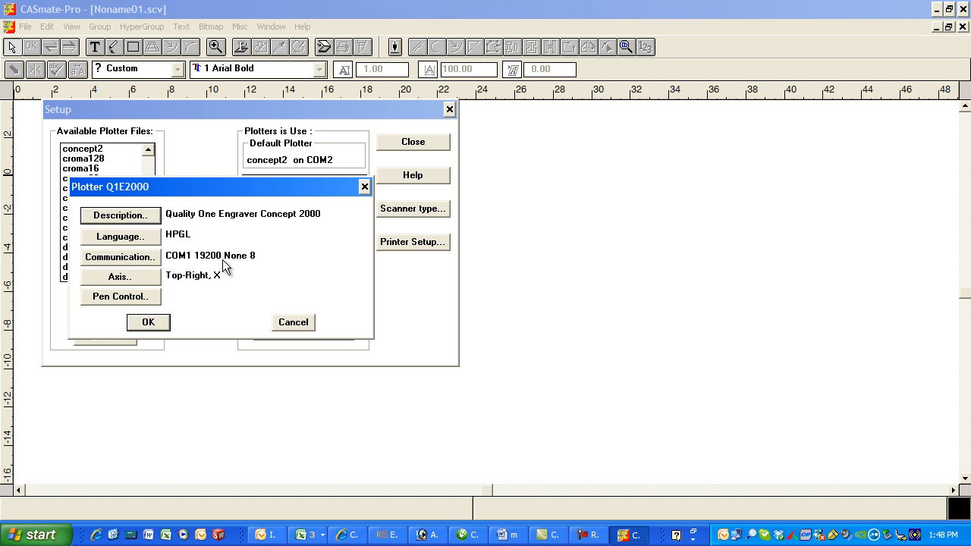
left_click(149, 324)
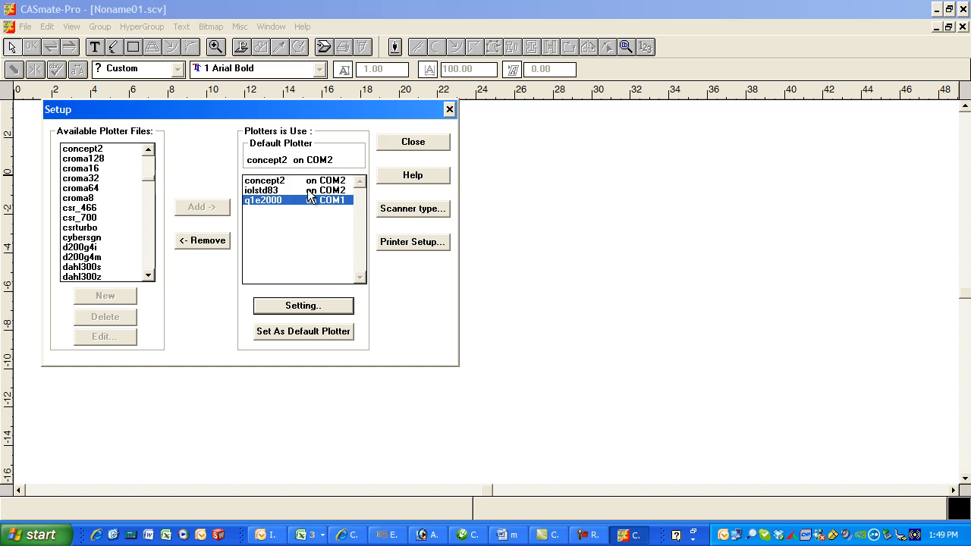
Review the settings of the concept2 plotter and close Setup
left_click(297, 184)
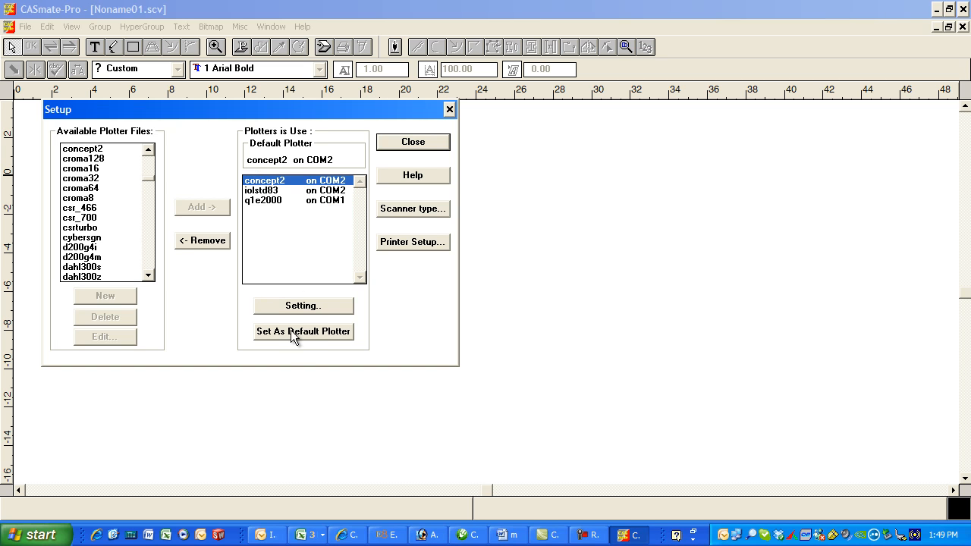
left_click(311, 307)
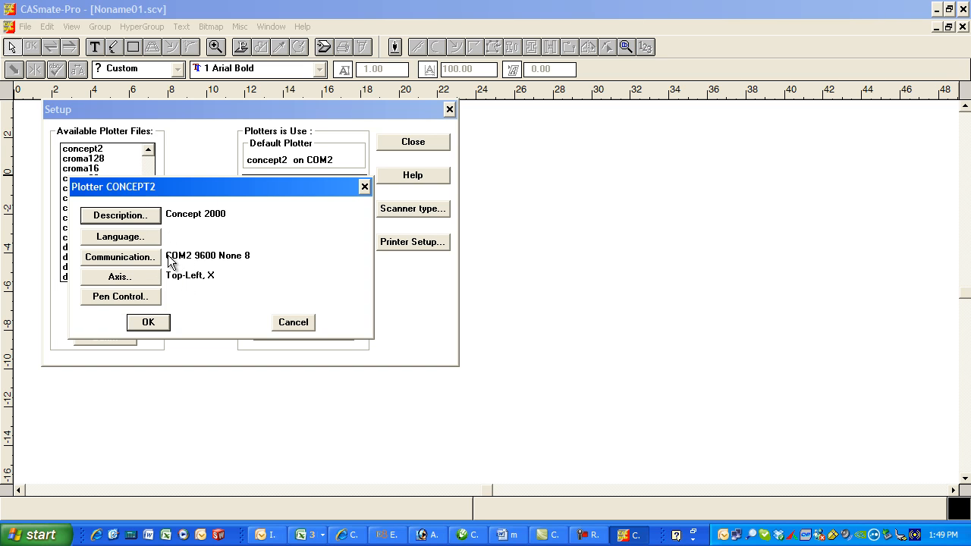
left_click(149, 324)
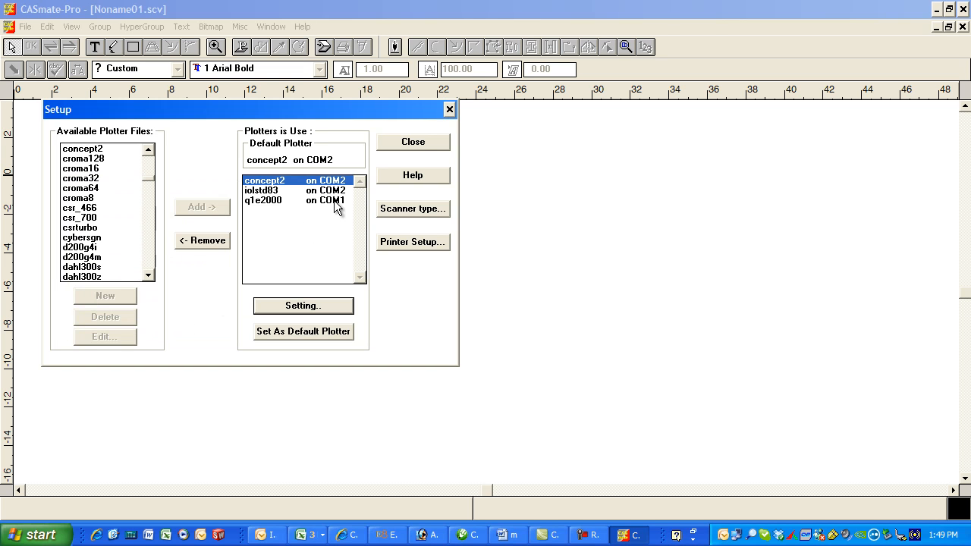
left_click(414, 145)
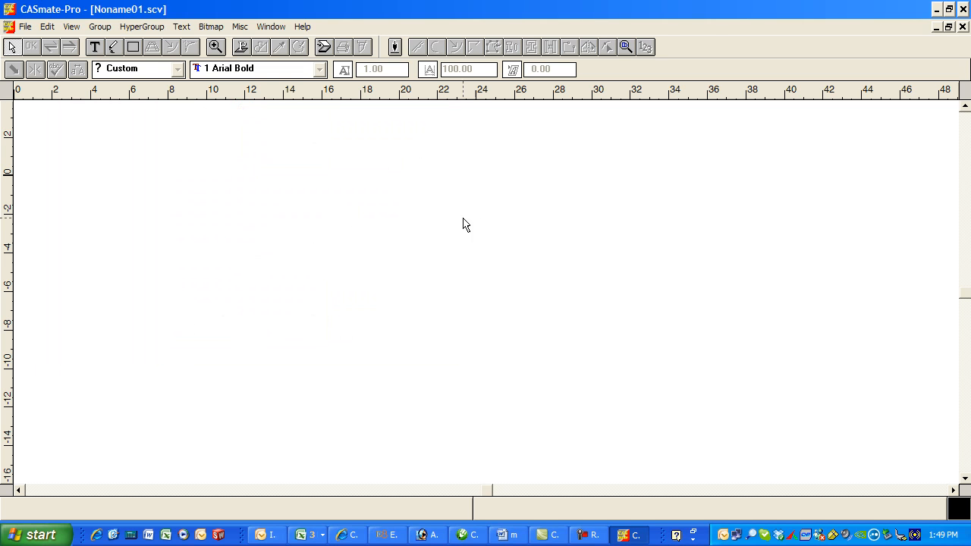
Draw a rectangle about 8.0 × 5.7 inches and add the text "Fred" above it in Arial Bold
left_click(133, 48)
left_click_drag(264, 181, 419, 290)
left_click(97, 48)
scroll(296, 222, "up", 3)
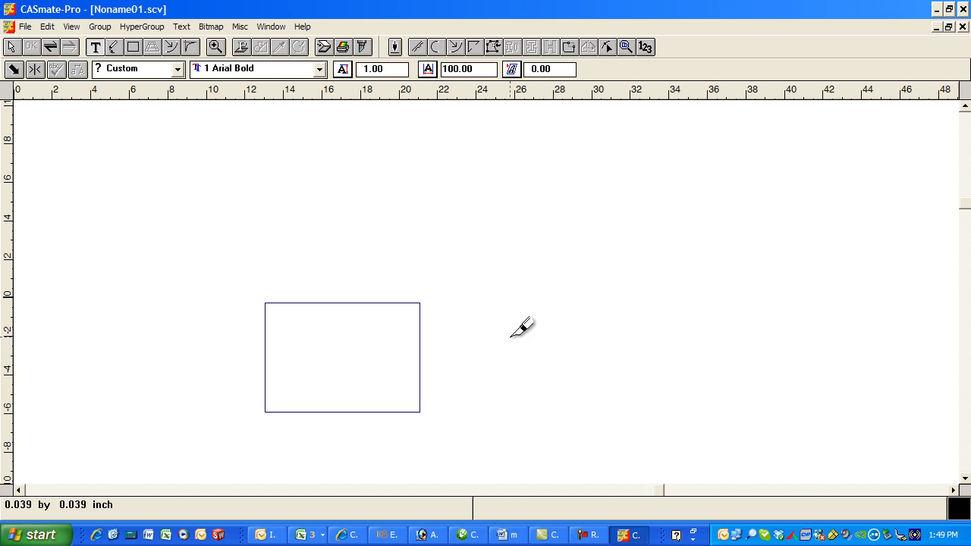
type("Fred")
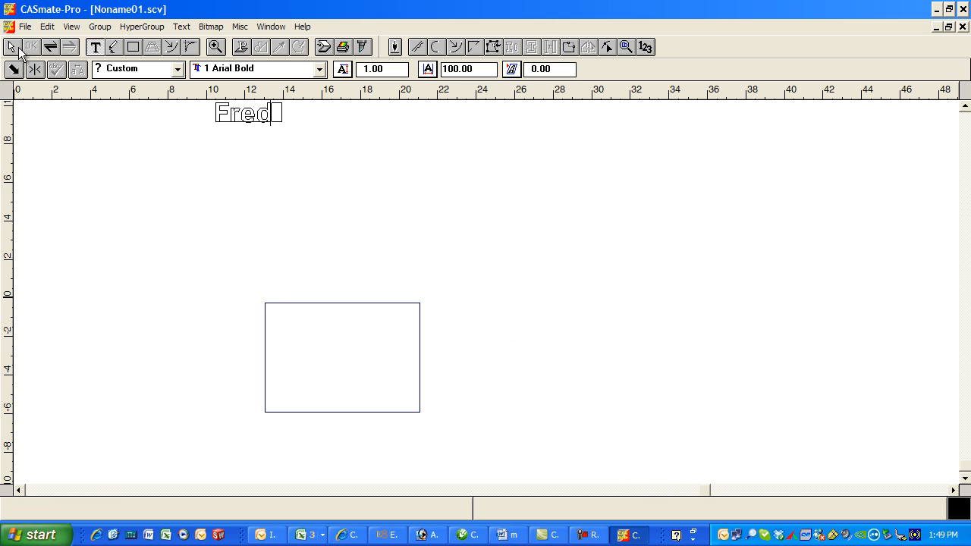
Move the "Fred" text inside the rectangle
left_click(12, 47)
left_click(243, 121)
left_click_drag(243, 113, 336, 372)
Select the rectangle and text together, move them up, and open them in the plotting view
left_click_drag(237, 270, 423, 426)
left_click_drag(348, 362, 349, 284)
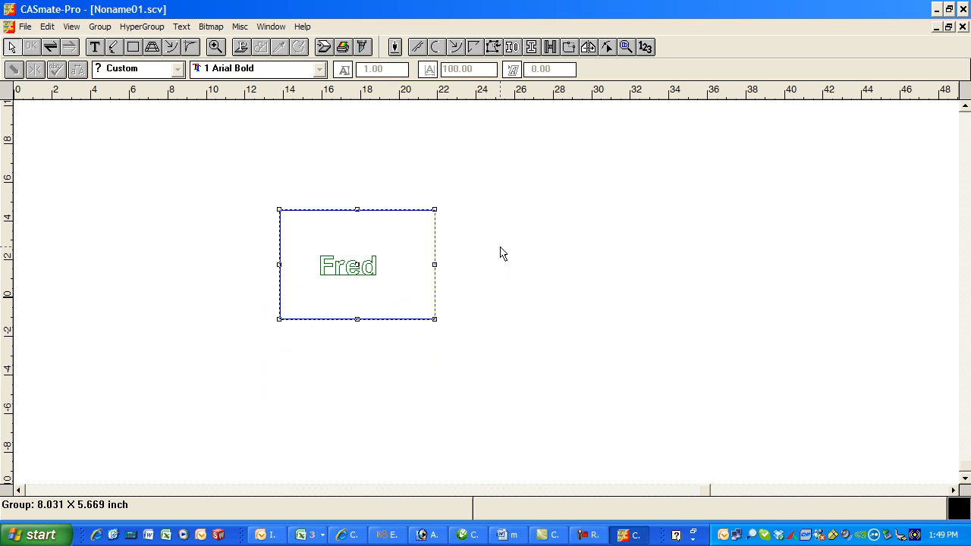
left_click(364, 47)
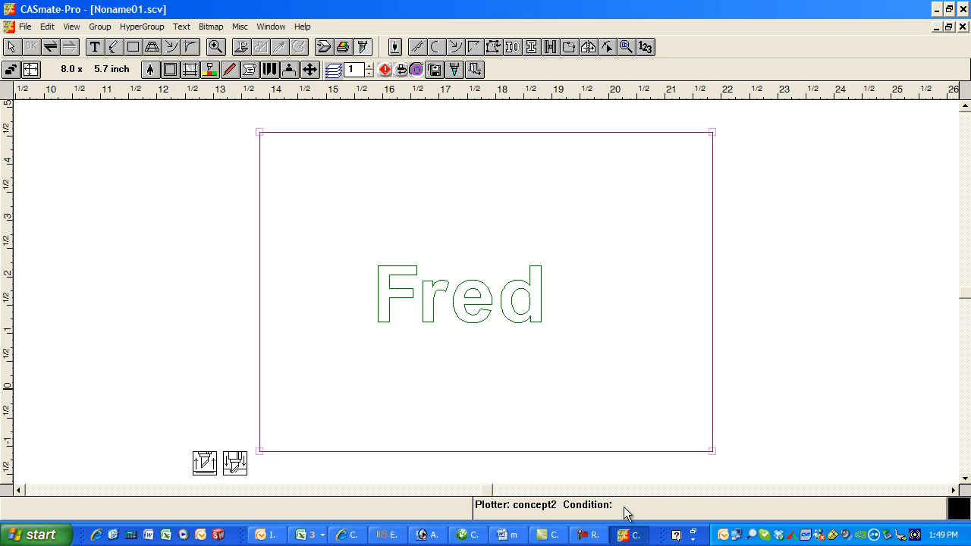
left_click(435, 69)
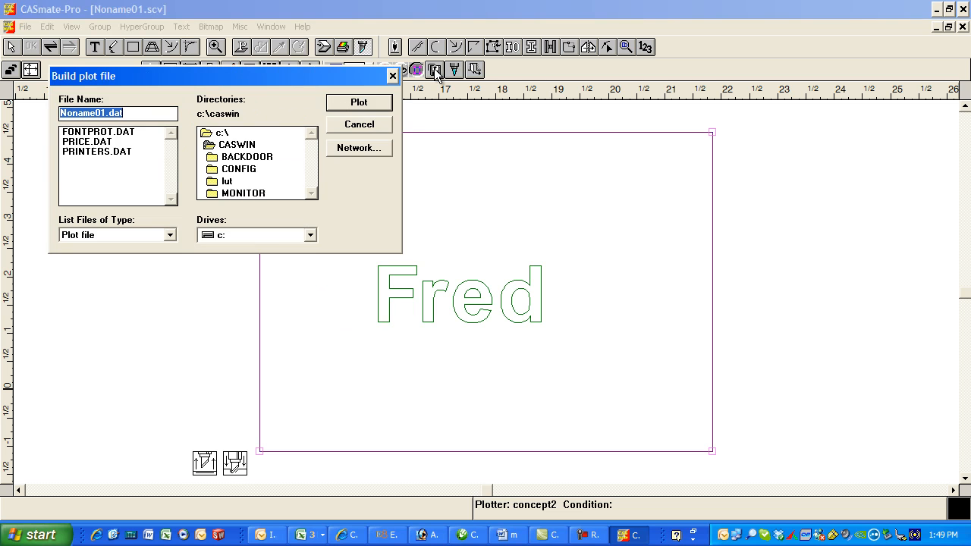
left_click(220, 134)
double_click(220, 134)
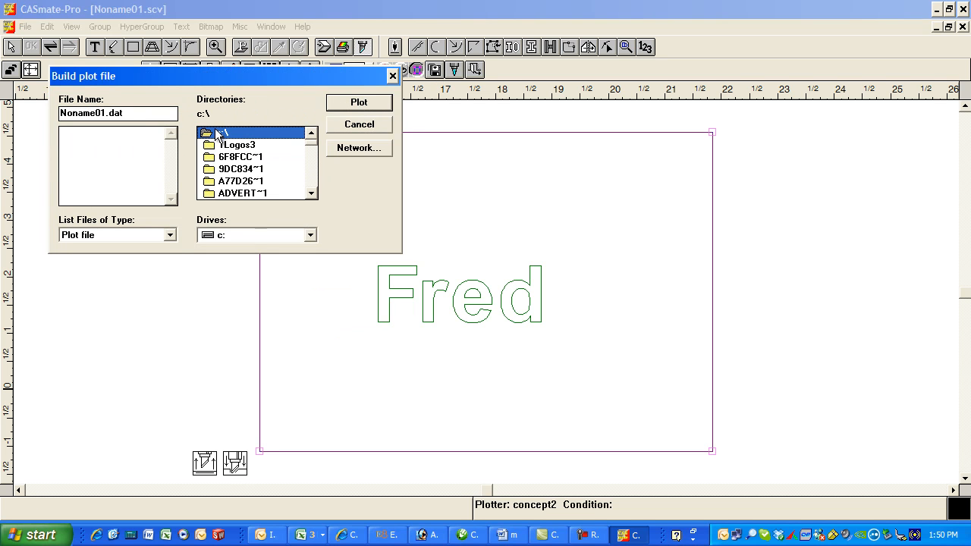
left_click(237, 147)
double_click(237, 147)
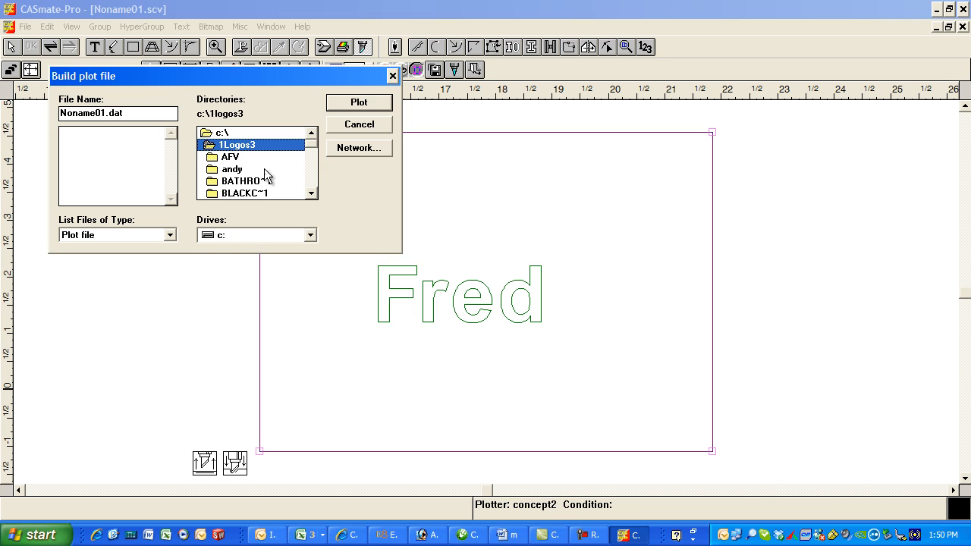
left_click(314, 155)
left_click_drag(313, 155, 311, 186)
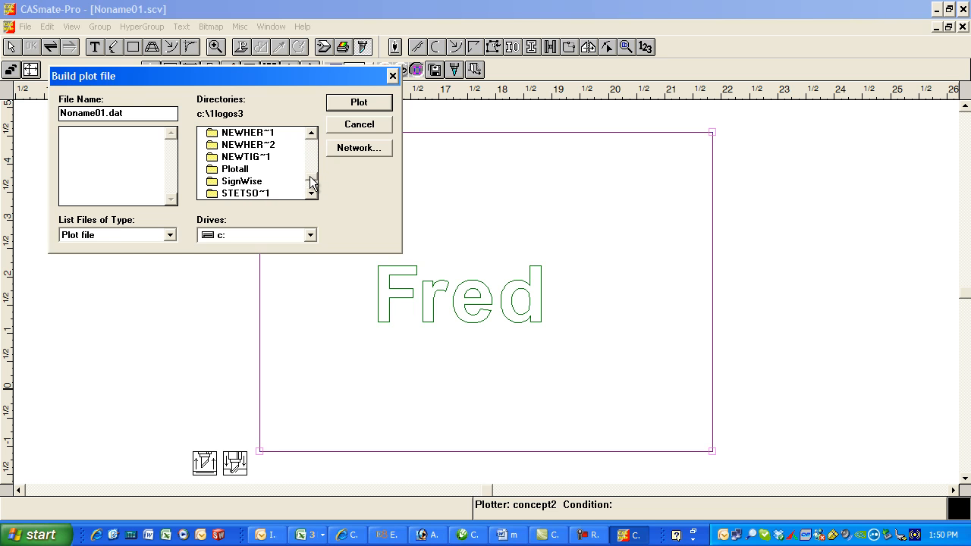
left_click(243, 168)
left_click(359, 127)
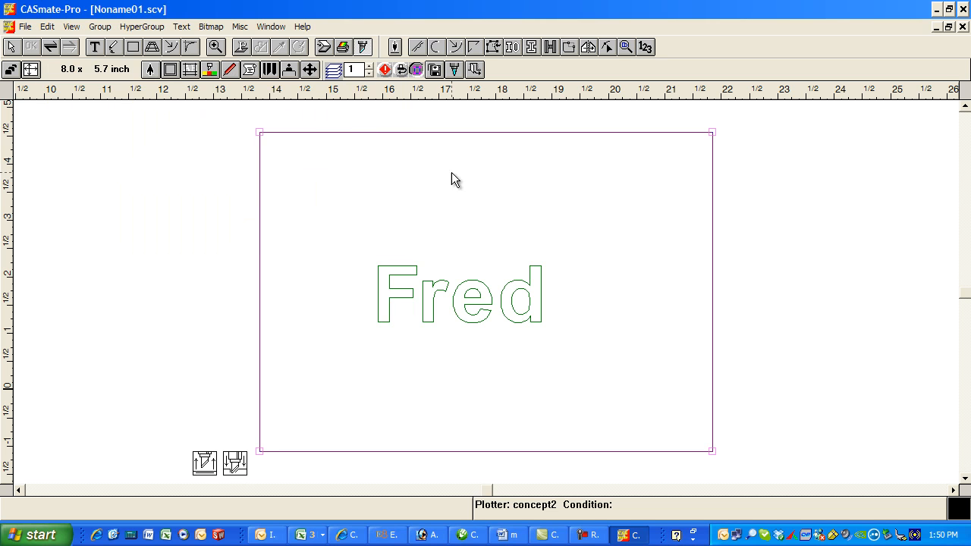
Scale the plot proportionally to a height of 4 inches, giving about 5.7 × 4.0 inches
left_click(31, 70)
double_click(125, 129)
type("4")
left_click(94, 276)
left_click(184, 273)
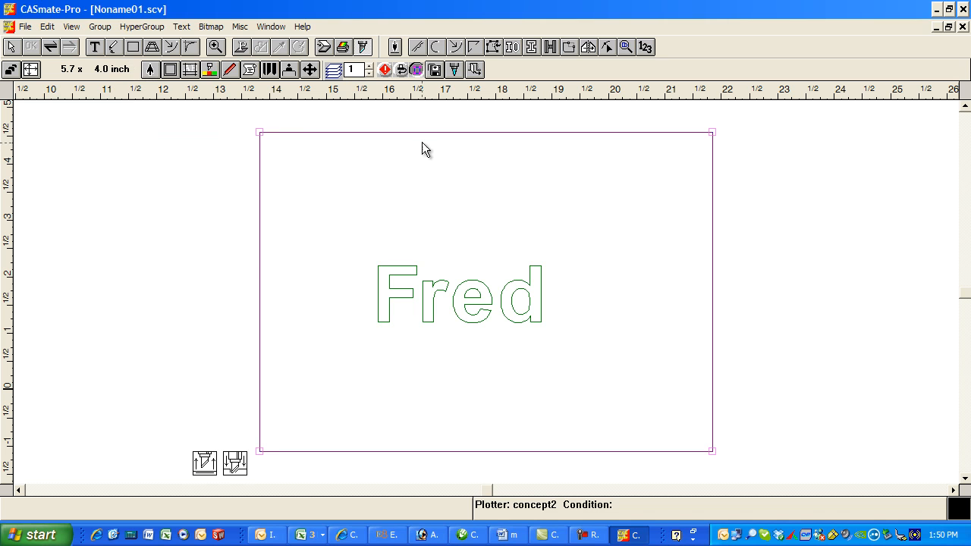
Enter key49.dat as the plot file name in a subfolder of c:\1logos3, and cancel without building the file
left_click(435, 70)
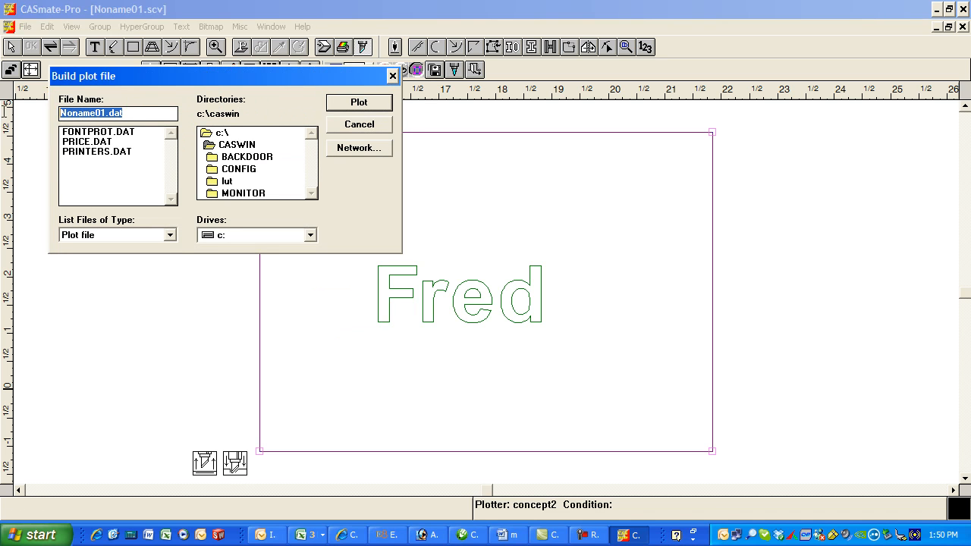
double_click(223, 133)
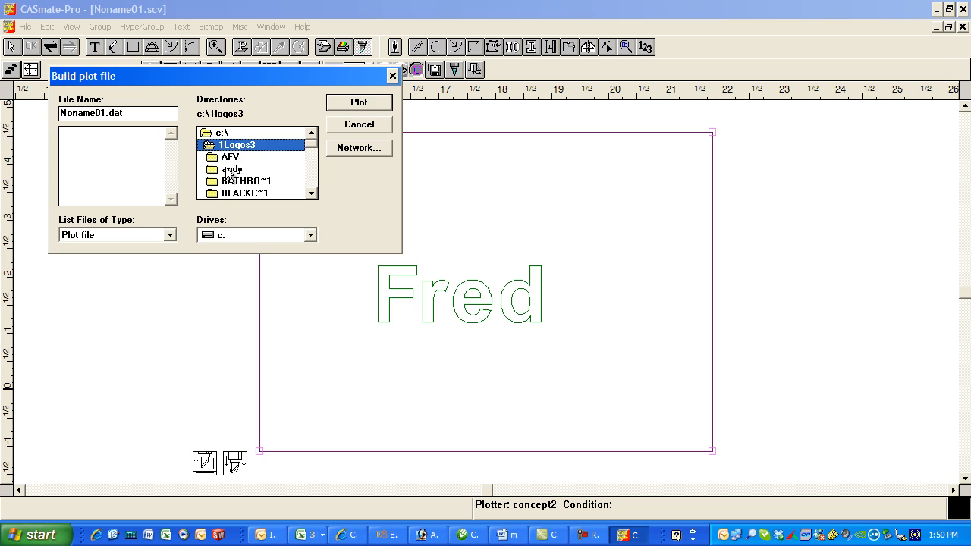
double_click(234, 168)
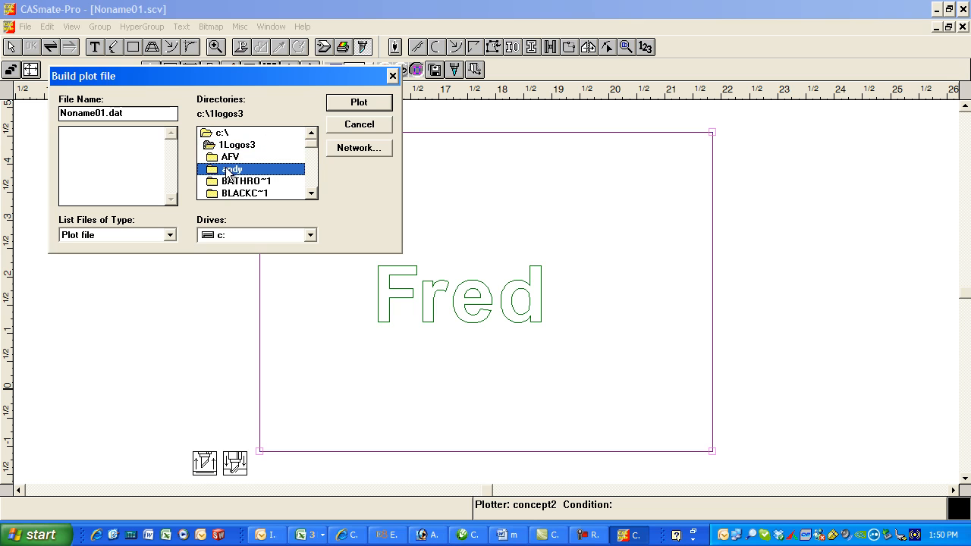
double_click(105, 112)
type("key49")
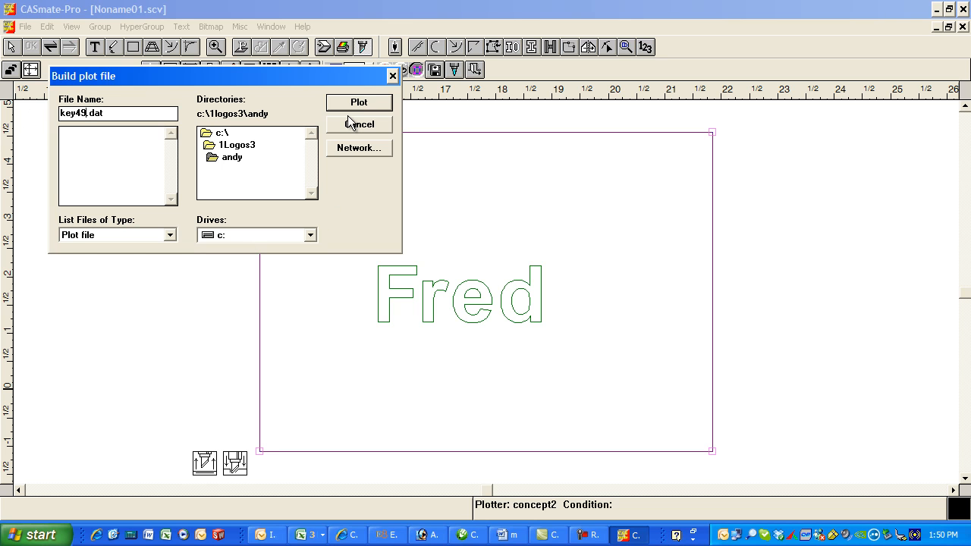
left_click(371, 126)
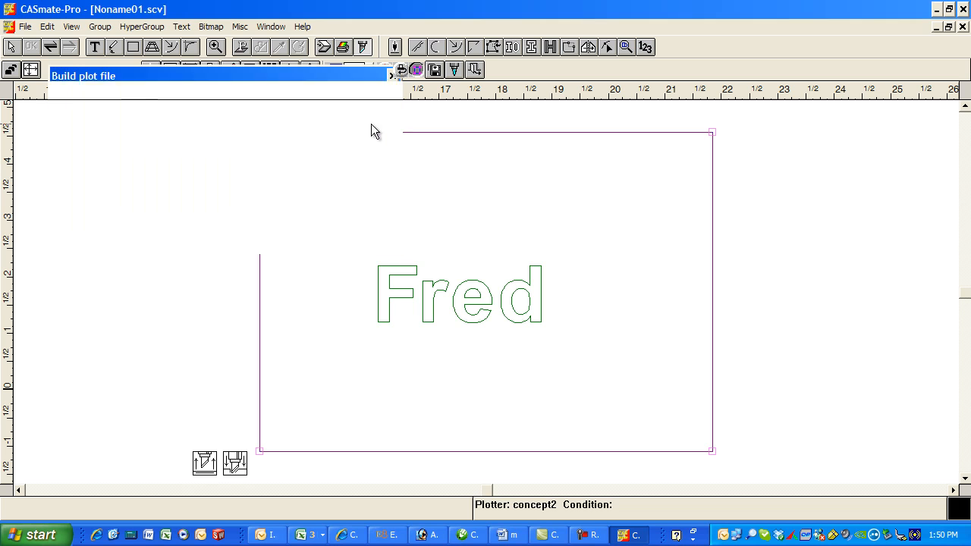
Leave the plotting view and close the Noname01.scv drawing
left_click(759, 185)
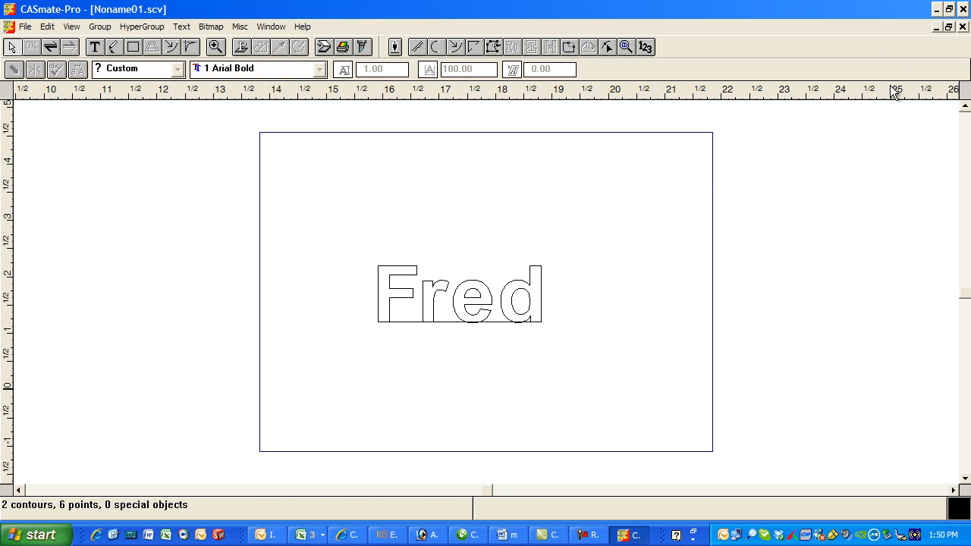
left_click(963, 28)
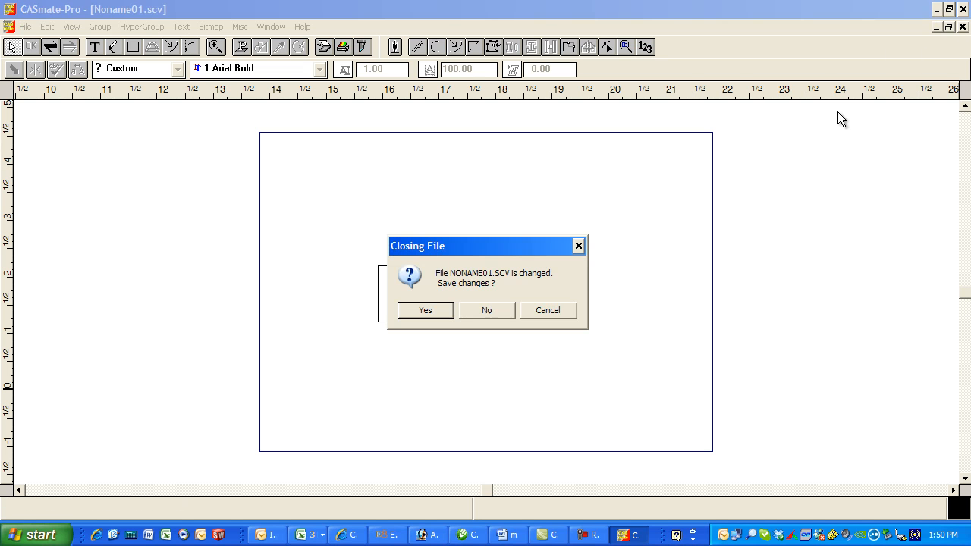